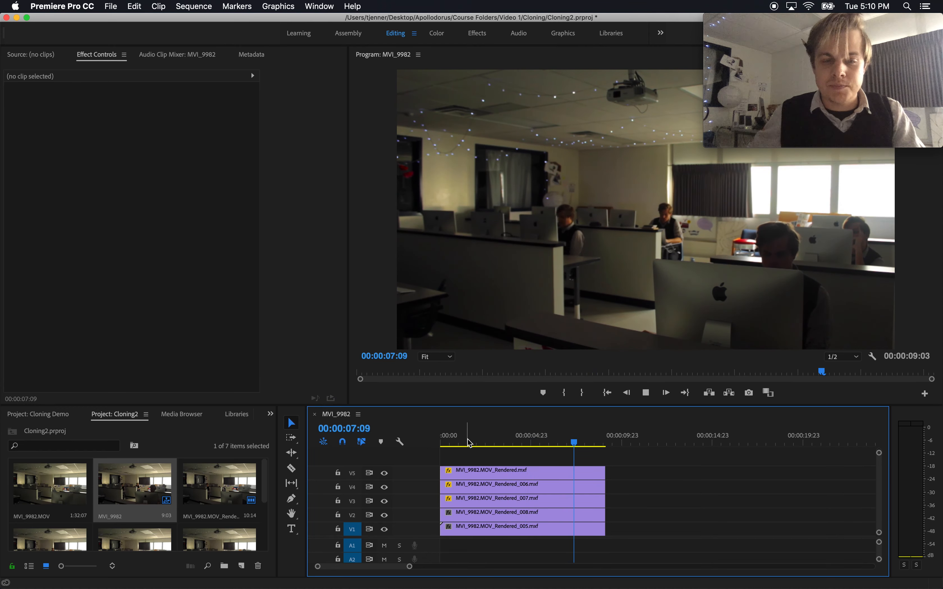
Hide tracks V5, V4, V3 and V2 one after another at the sequence start to examine the base layer of the cloning composite
click(442, 440)
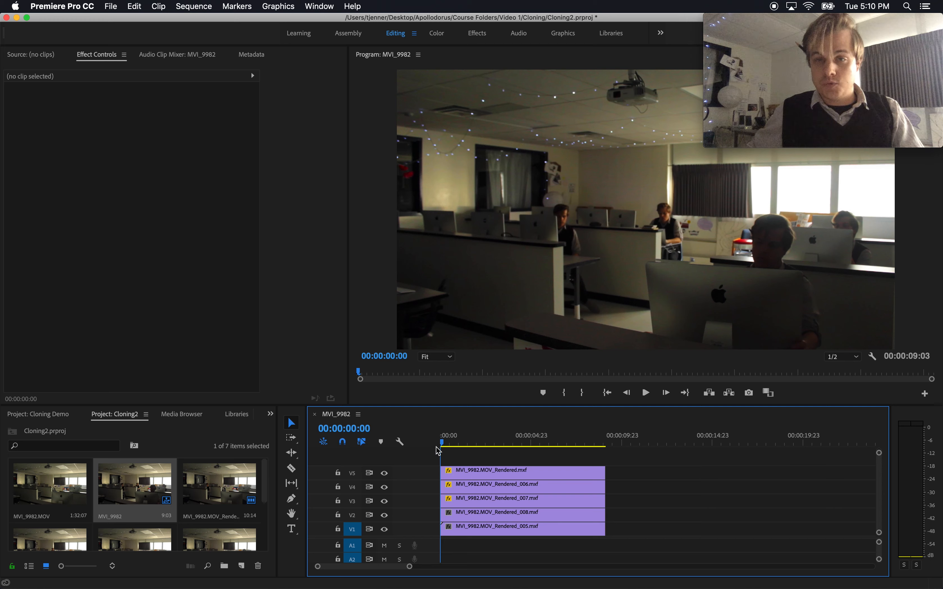
click(384, 473)
click(384, 487)
click(384, 501)
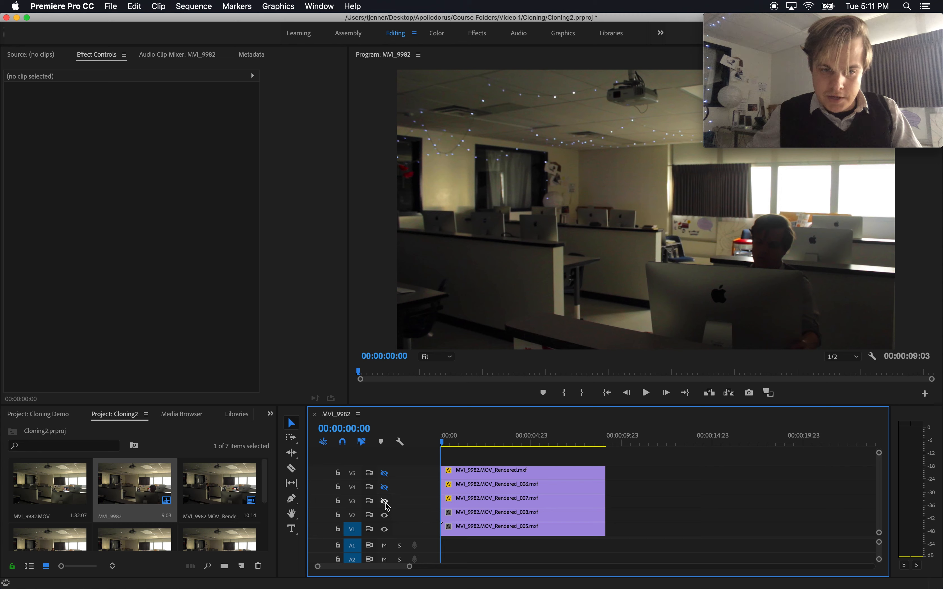
click(384, 515)
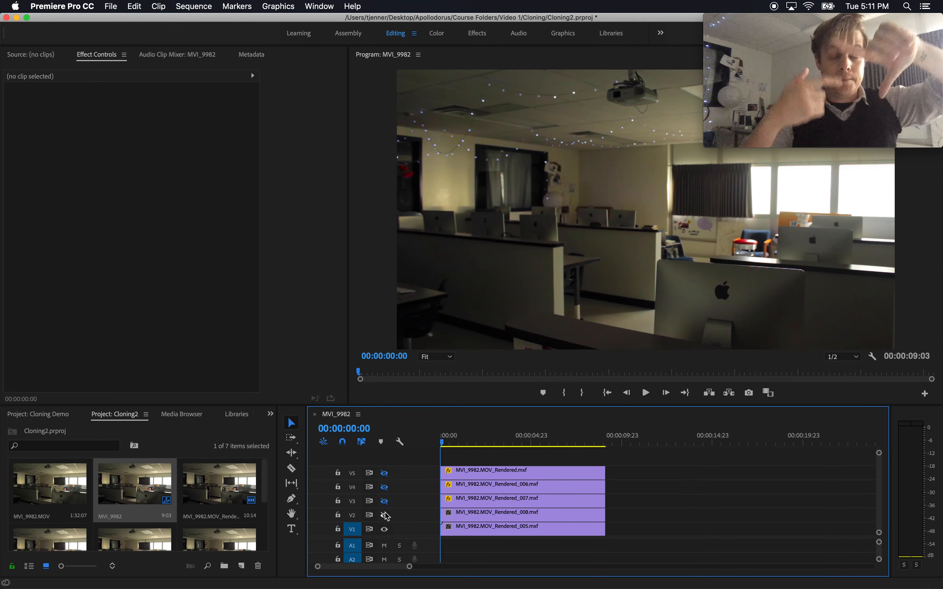
Show tracks V2 through V5 again and play the full composite from the start
click(384, 515)
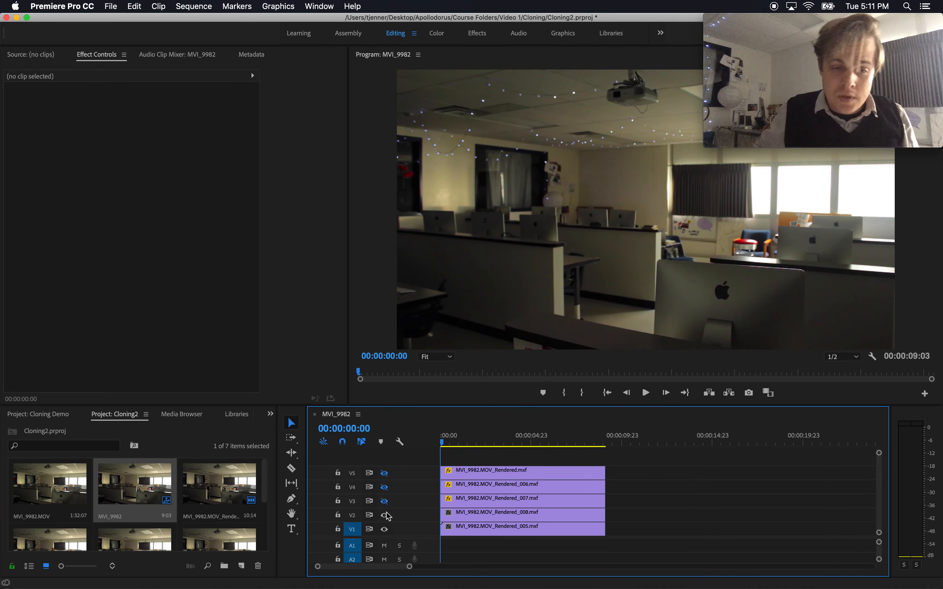
click(385, 501)
click(384, 487)
click(384, 473)
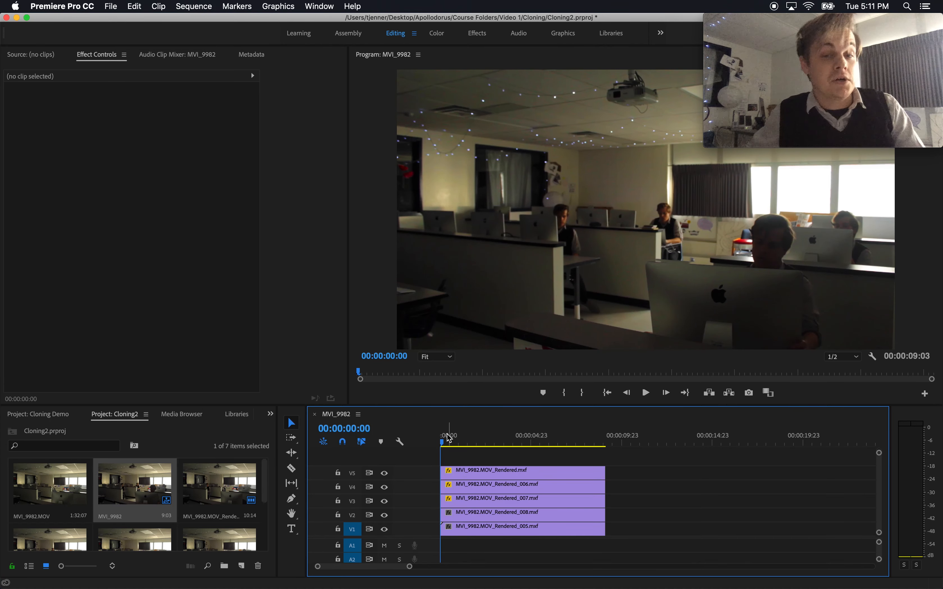
key(space)
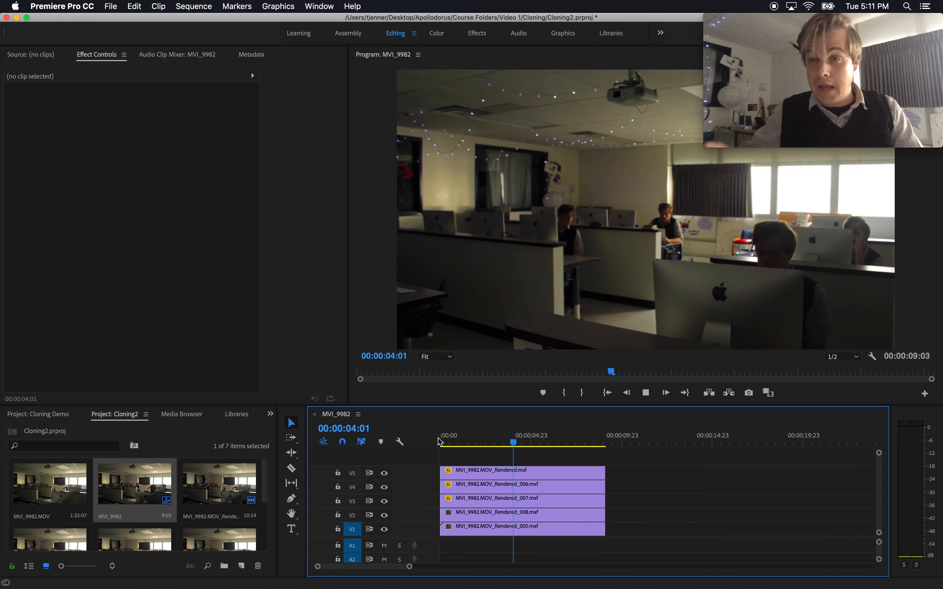
key(space)
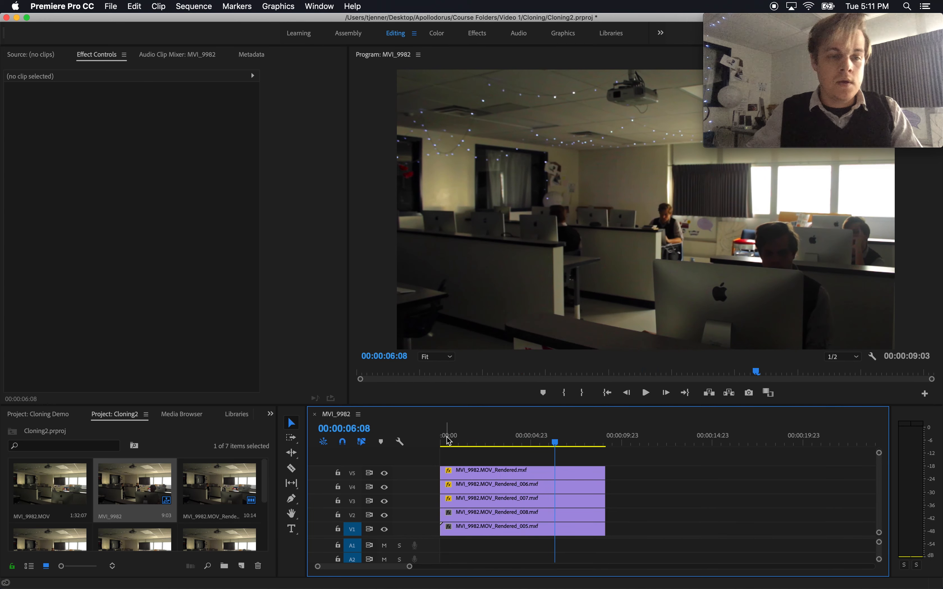
Open the MVI_9972 sequence from the Cloning Demo project and play back its cloned shot
click(44, 415)
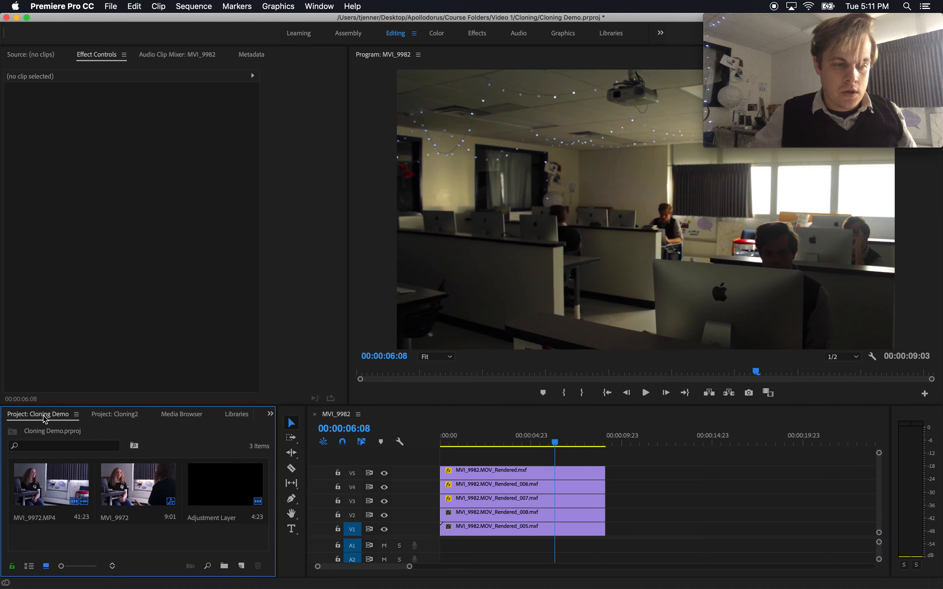
double_click(113, 489)
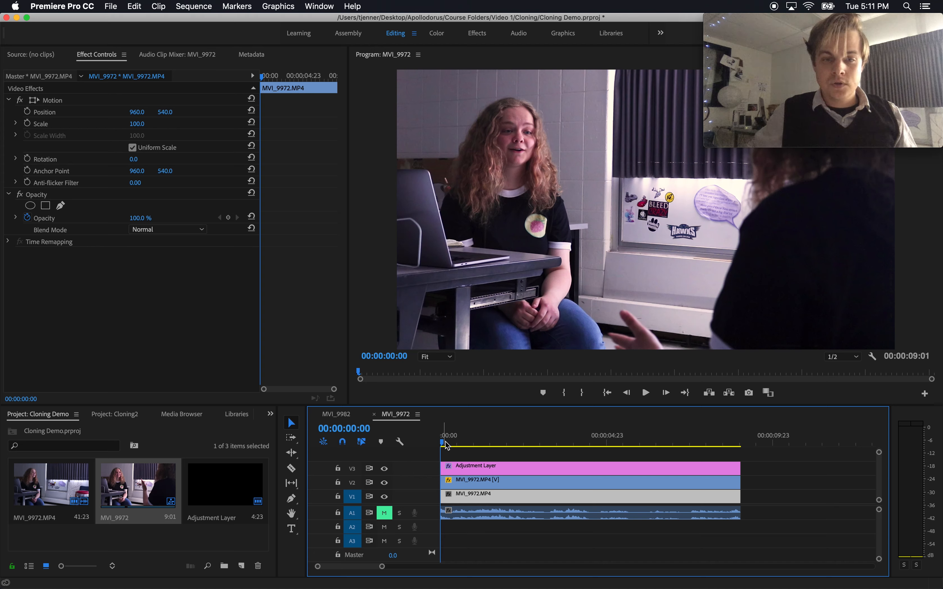
key(space)
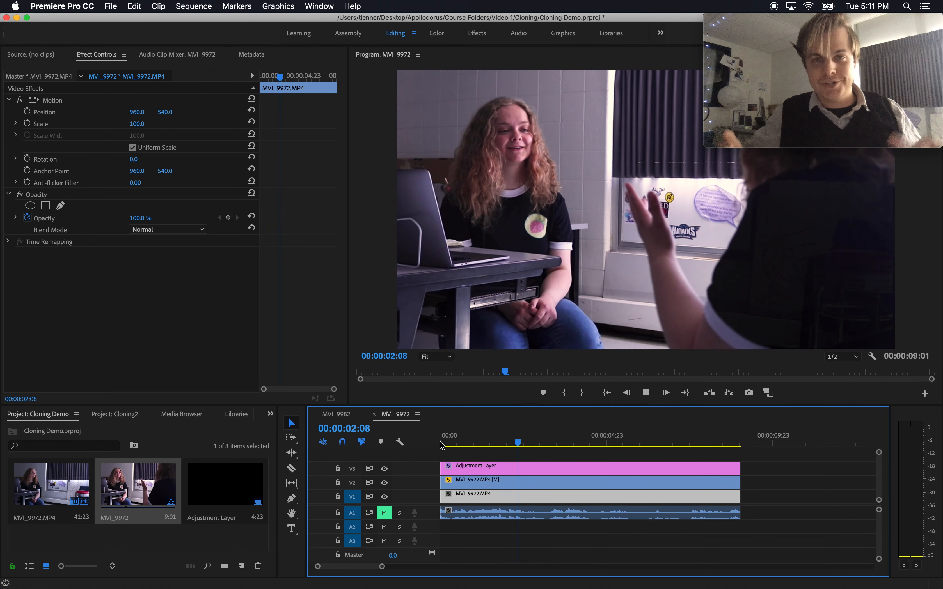
drag(822, 78, 152, 78)
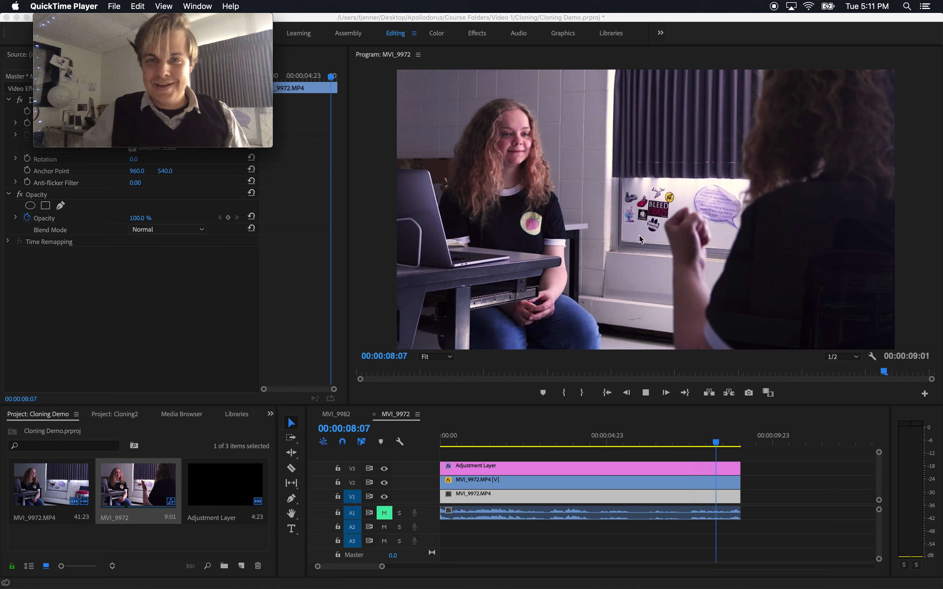
click(528, 453)
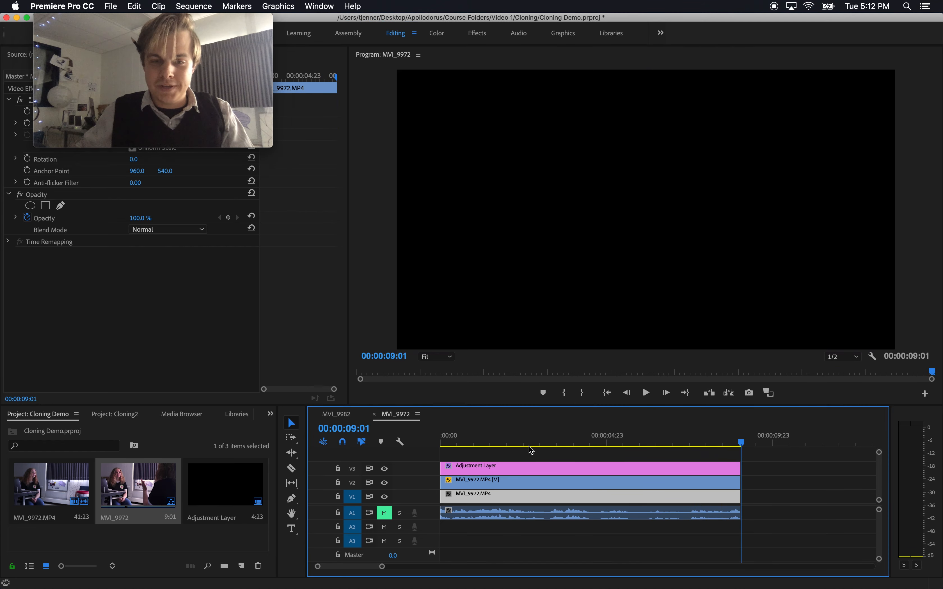
key(space)
key(space)
drag(93, 19, 773, 5)
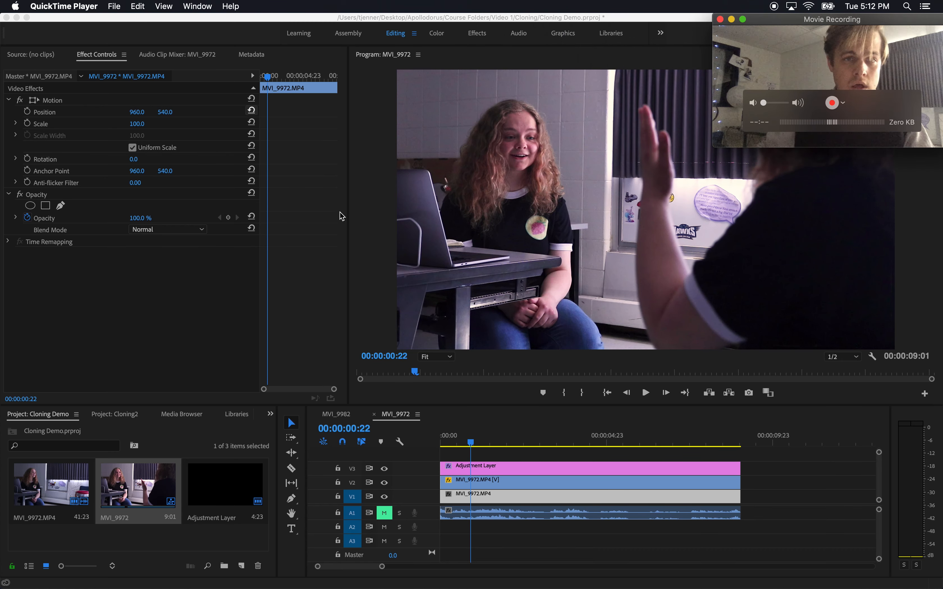
click(370, 219)
Create a new project named Cloning Tutorial in the Cloning folder with the default settings
click(127, 537)
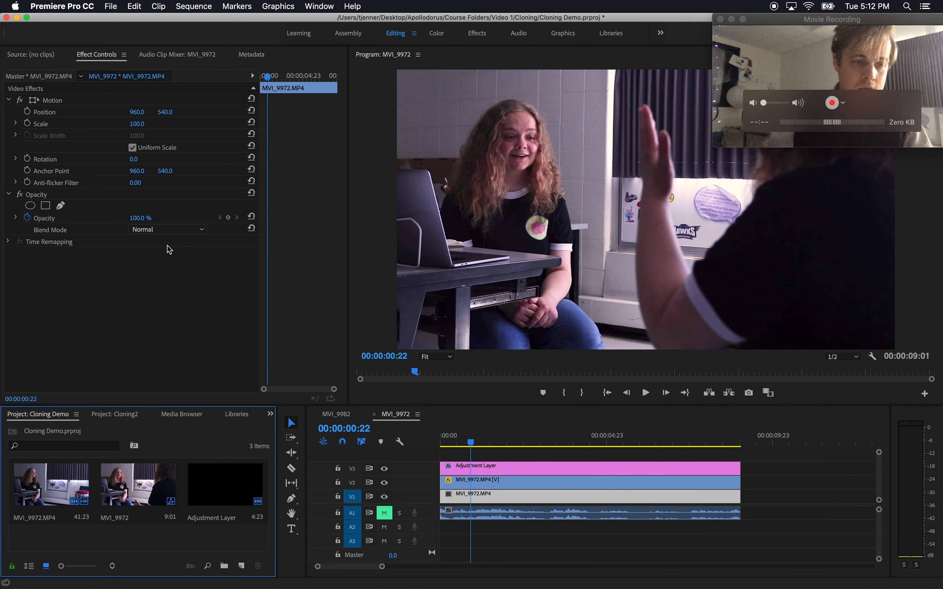
click(110, 6)
mouse_move(123, 22)
click(293, 25)
click(864, 73)
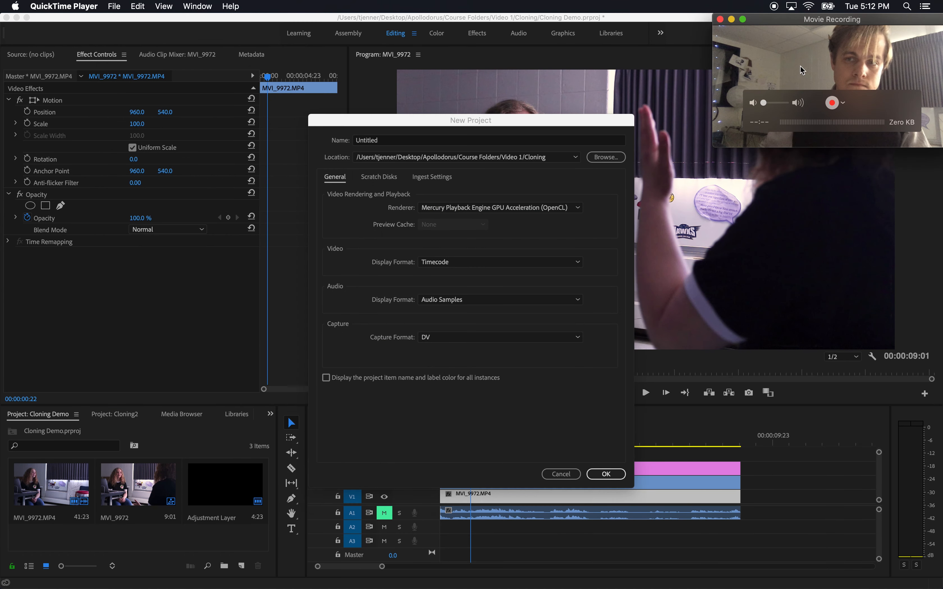
click(407, 140)
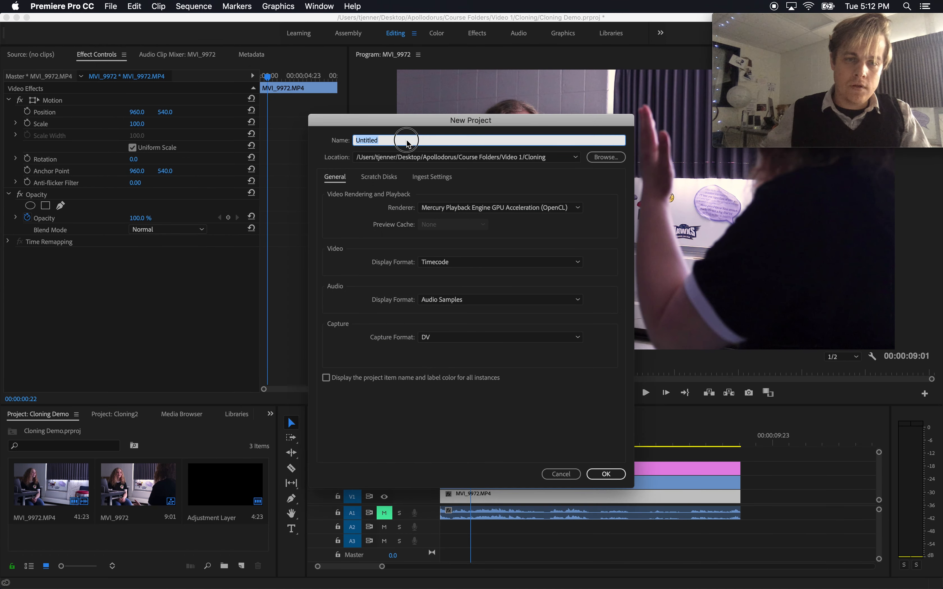
text(Cloning Tutoria)
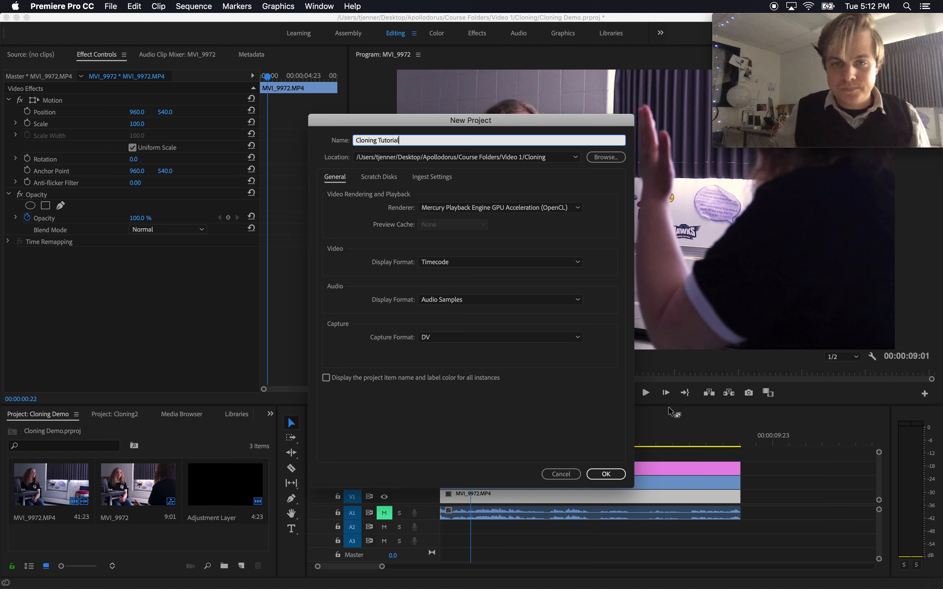
click(610, 472)
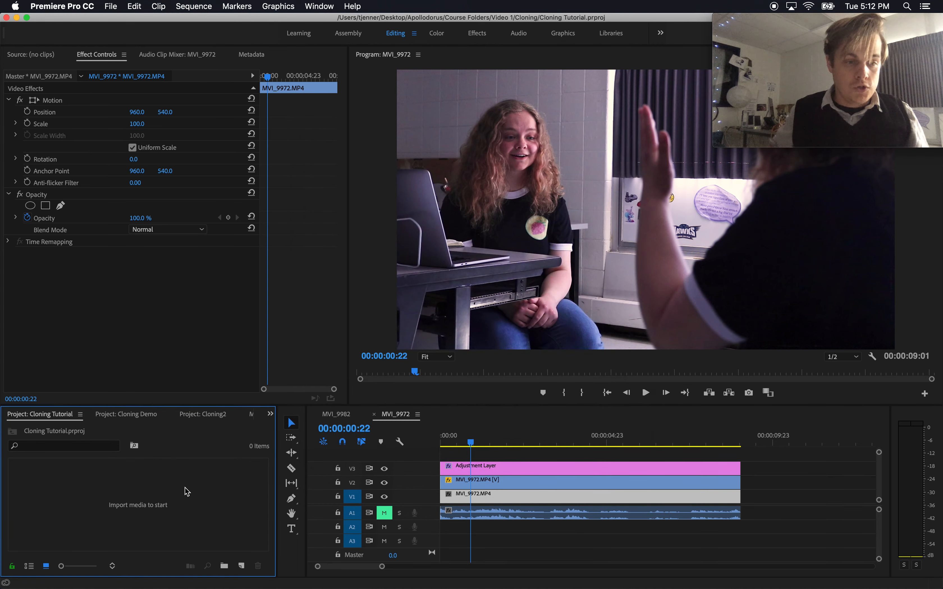
Close the open MVI_9972 and MVI_9982 sequences
click(374, 414)
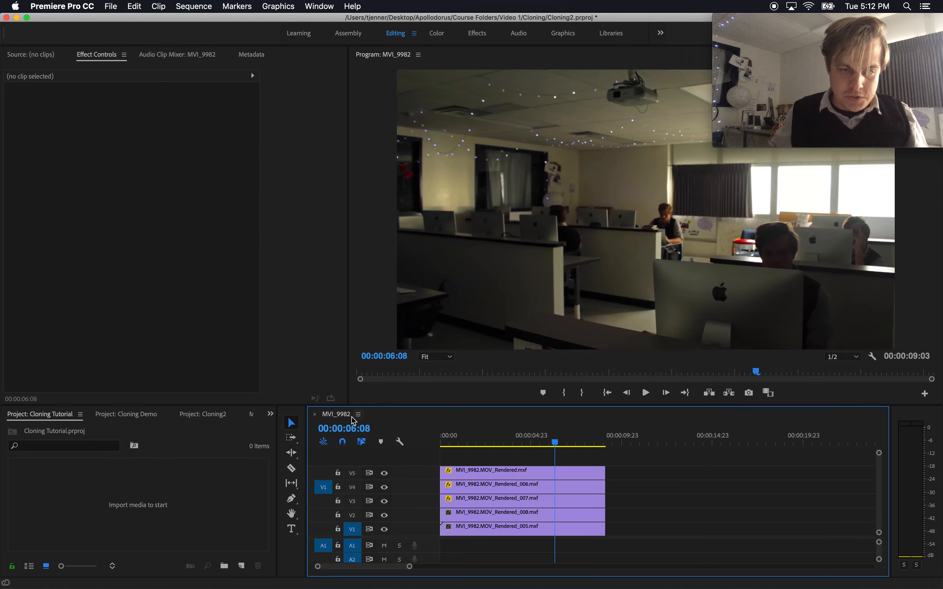
click(315, 415)
Import MVI_9972.MP4 from the Cloning folder into the Cloning Tutorial project and create a sequence from the clip
click(215, 569)
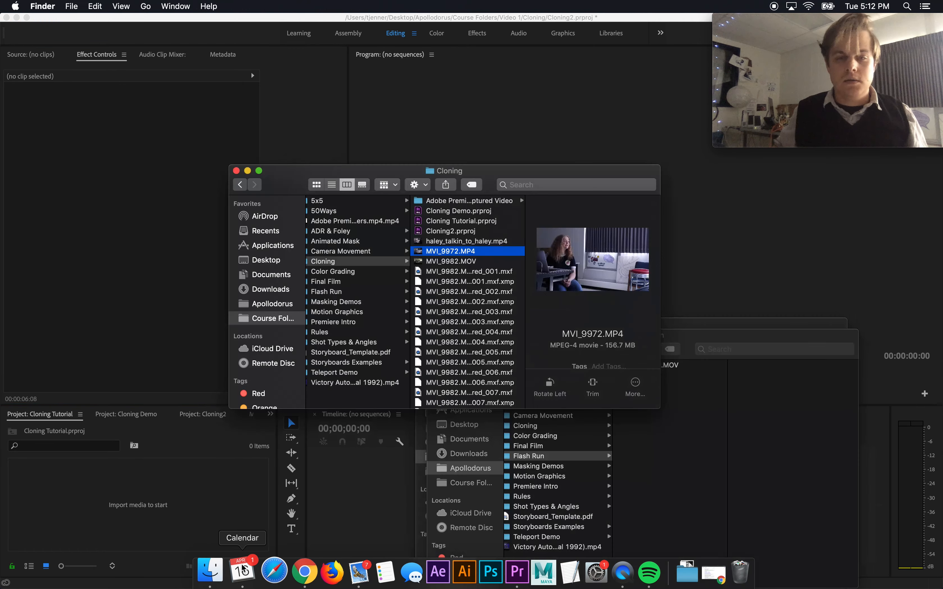
drag(452, 252, 125, 512)
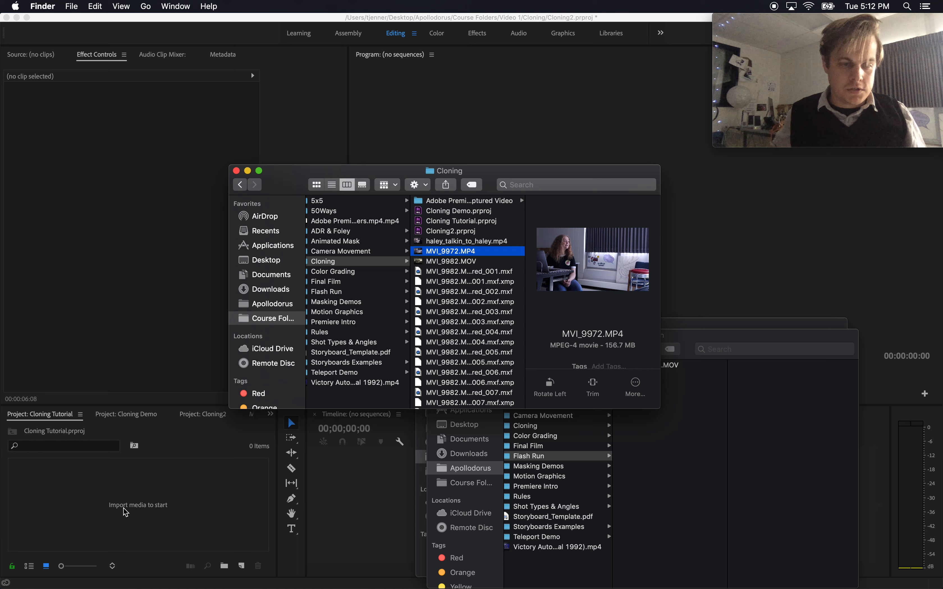
click(155, 496)
click(278, 491)
drag(278, 491, 366, 493)
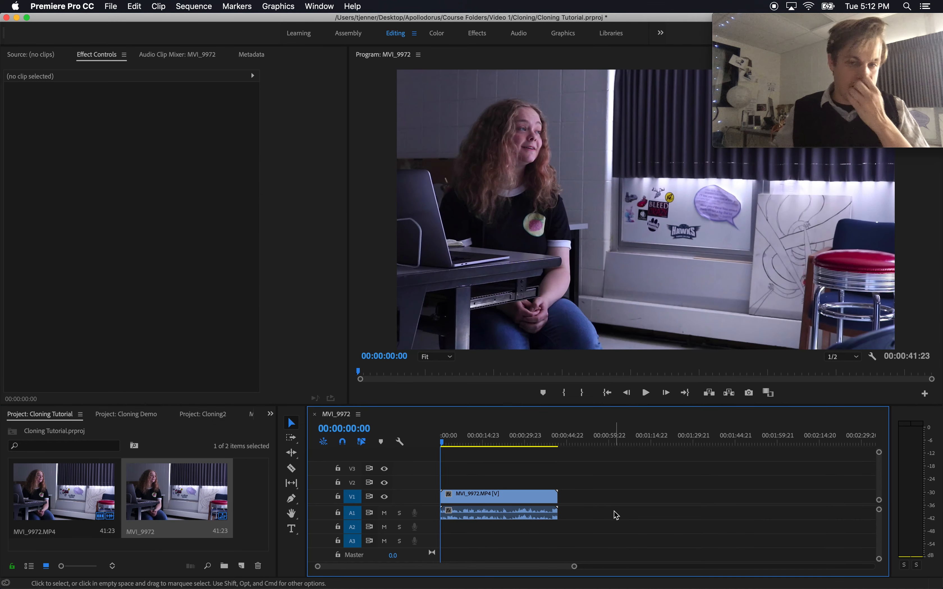
Split the clip with the Razor tool at 00:00:05:06 and 00:00:12:08, around the take of the person facing the camera
drag(572, 567, 507, 569)
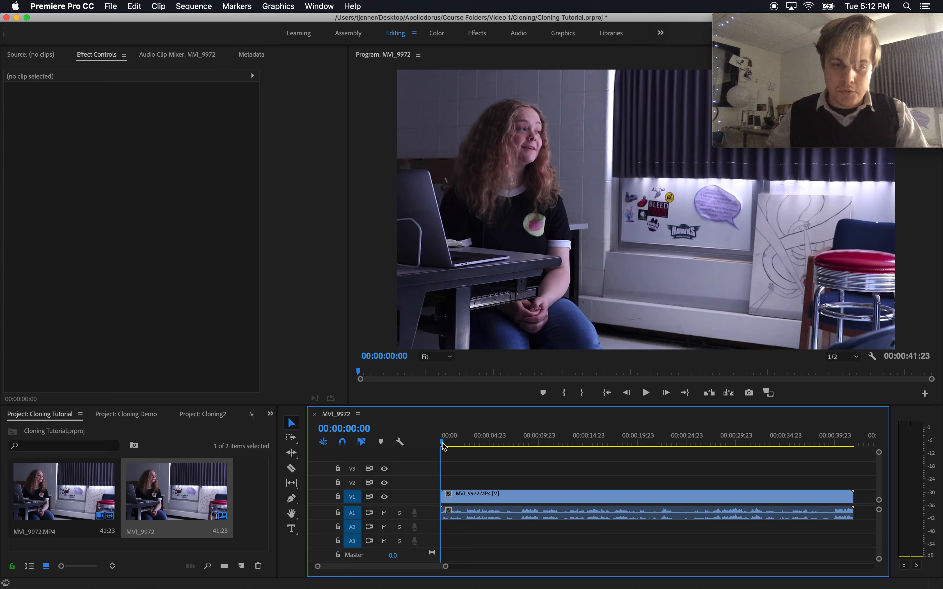
drag(444, 447, 492, 445)
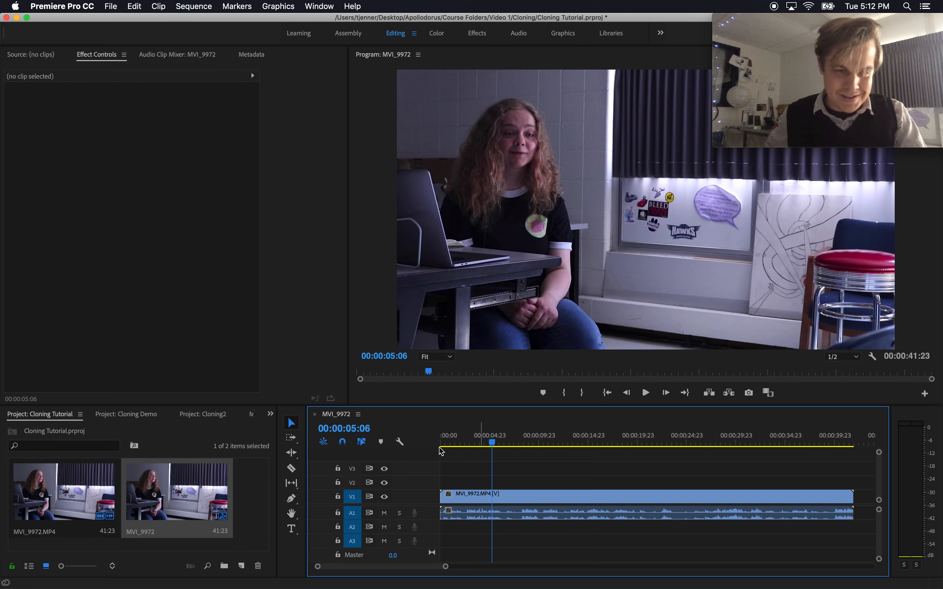
click(295, 472)
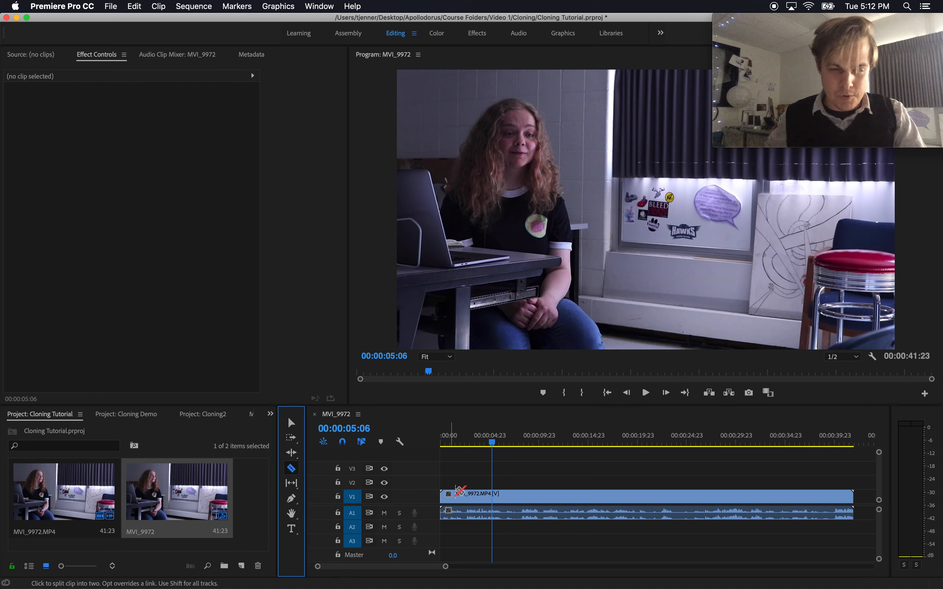
click(498, 505)
drag(493, 444, 562, 445)
click(562, 497)
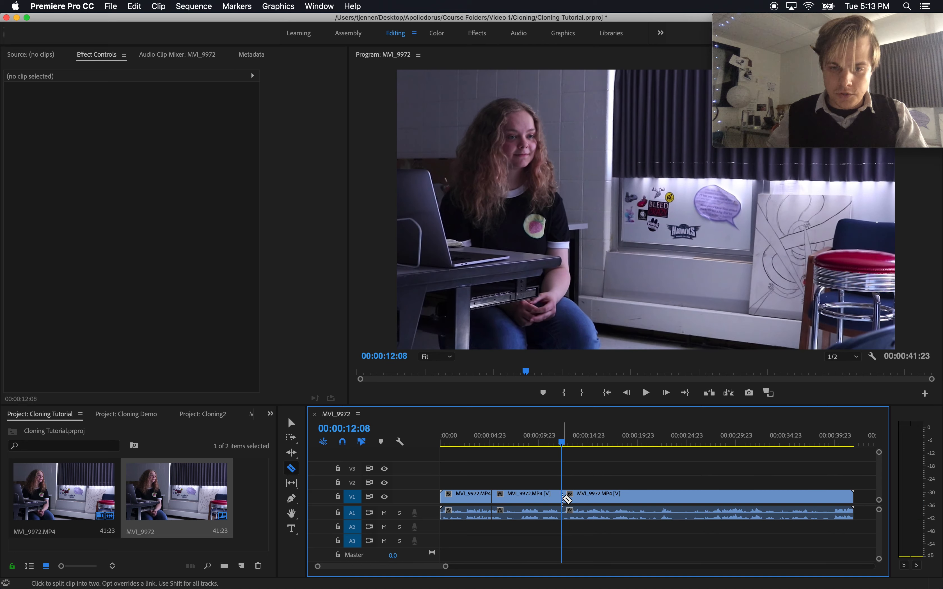
Split the clip at 00:00:26:07 and 00:00:34:23, around the take of the person seen from behind
drag(563, 448, 700, 451)
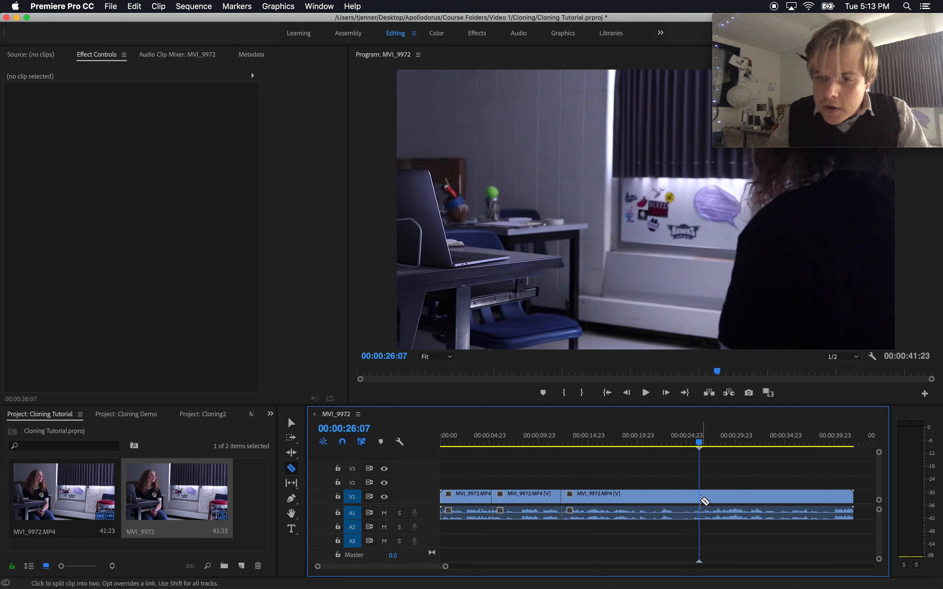
click(699, 500)
drag(700, 449, 787, 454)
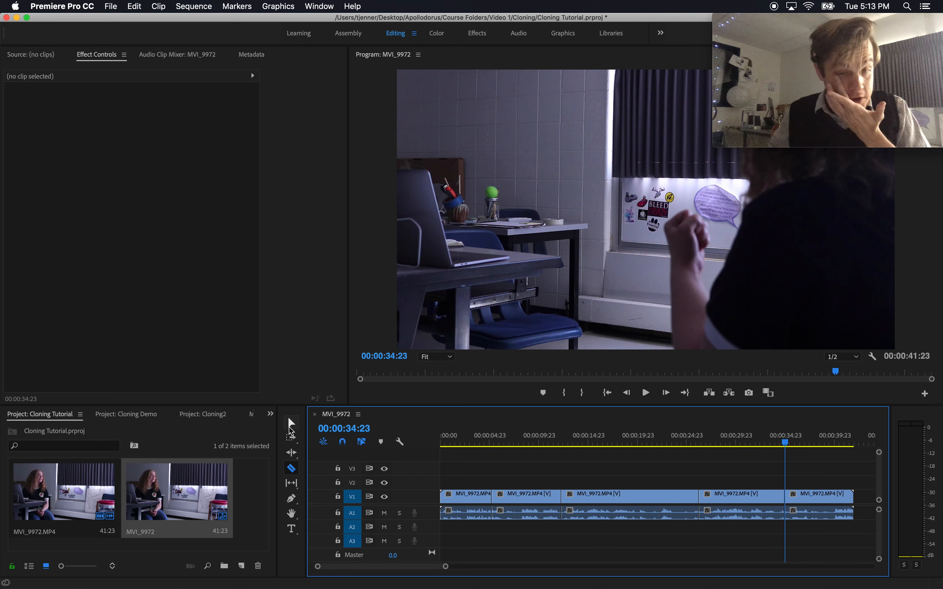
Delete the opening segment before the first take and the middle segment between the two takes
click(292, 425)
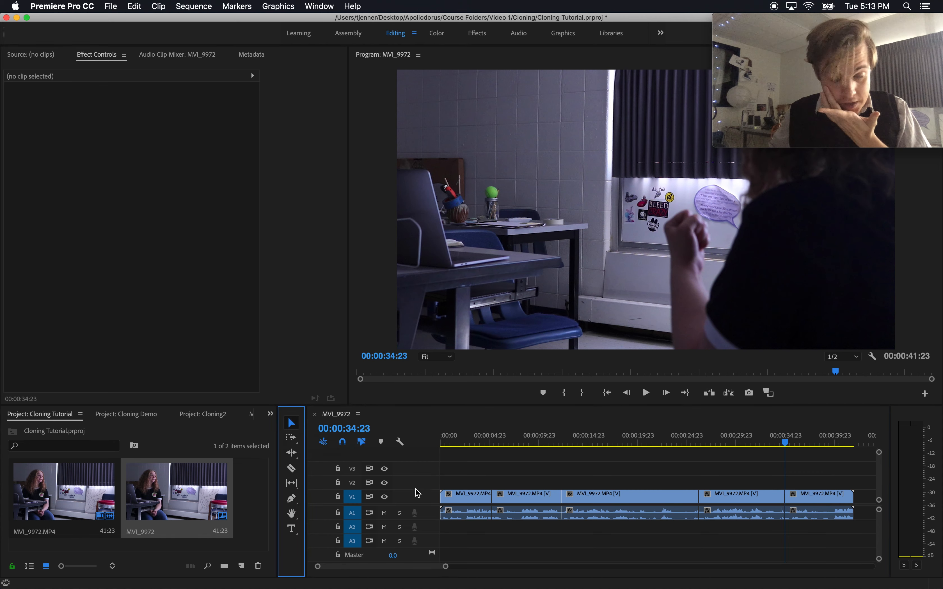
click(469, 440)
click(485, 496)
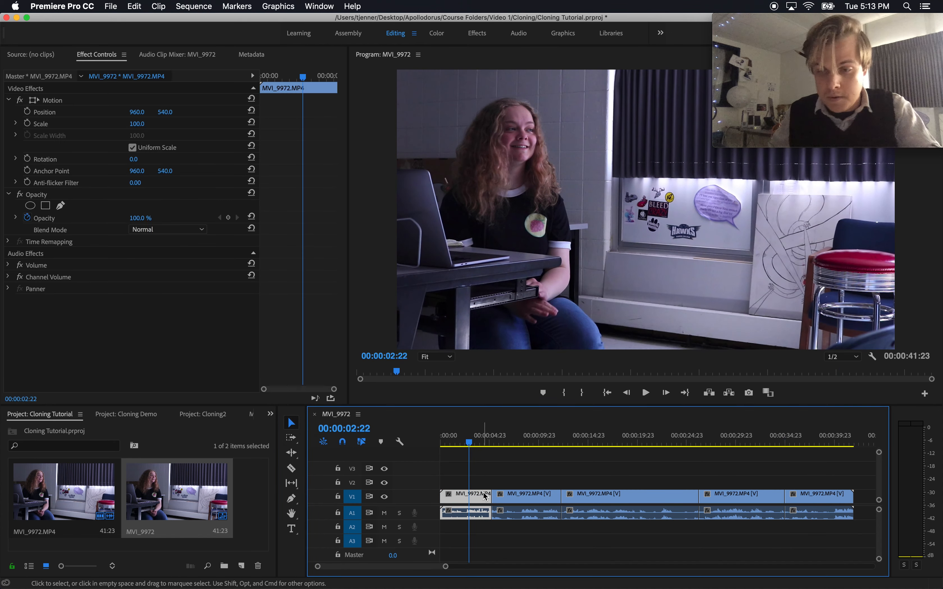
key(Delete)
click(509, 443)
drag(511, 445, 621, 453)
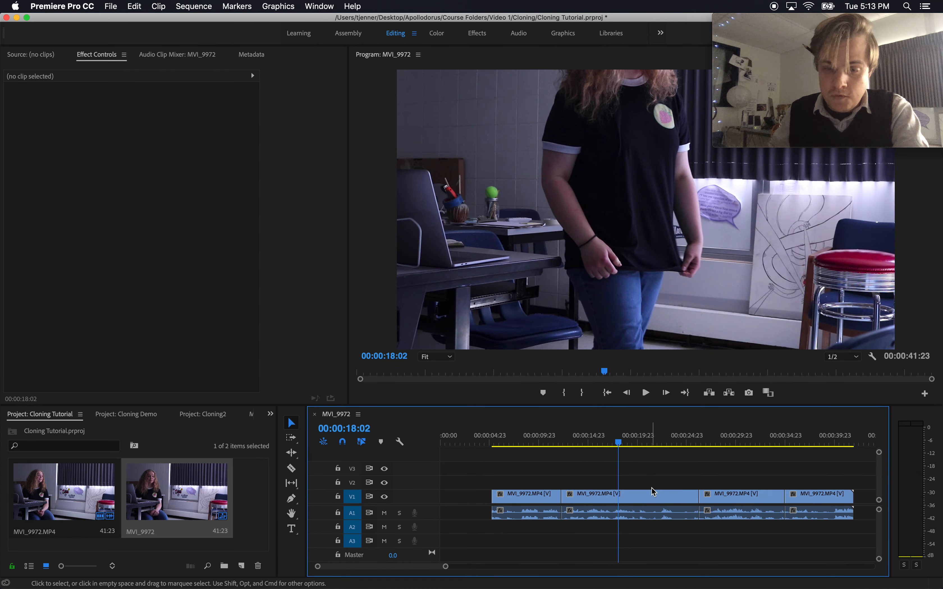
click(651, 493)
key(Delete)
Delete the last segment, following the take of the person seen from behind
click(745, 443)
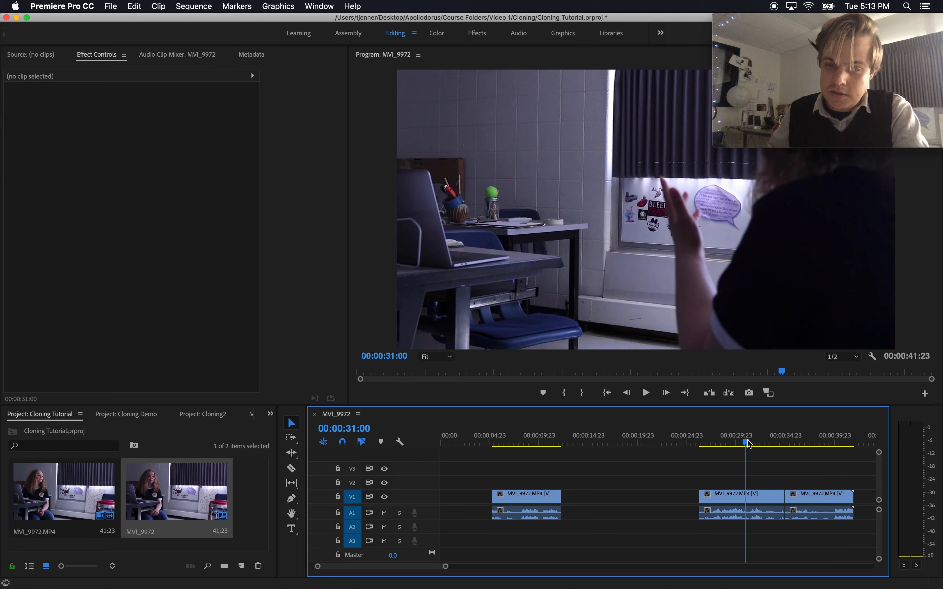
drag(747, 443, 795, 444)
click(814, 493)
key(Delete)
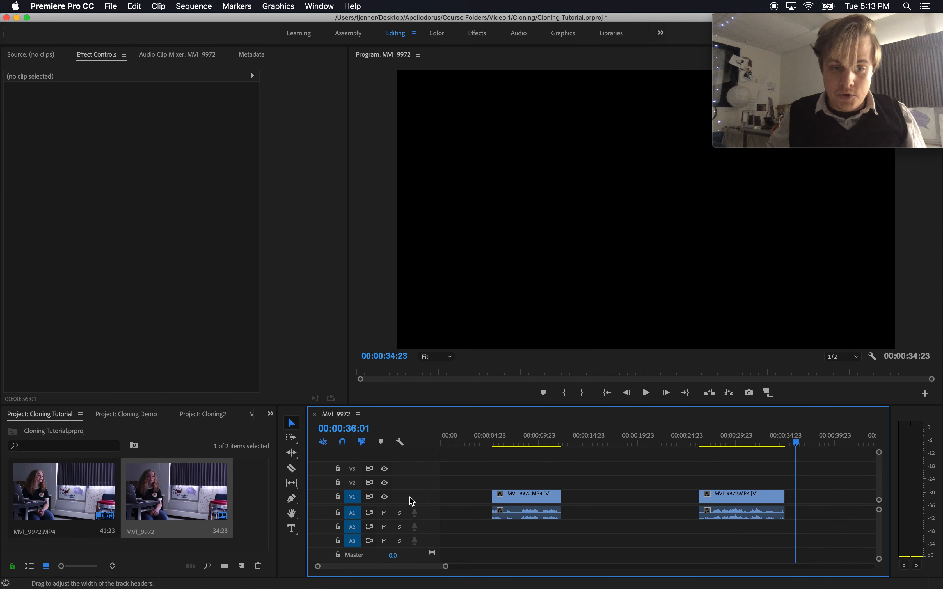
Stack both takes at the sequence start, with the first take on V2 and the second on V1, and scrub through them
click(525, 502)
drag(525, 502, 473, 488)
drag(725, 499, 462, 498)
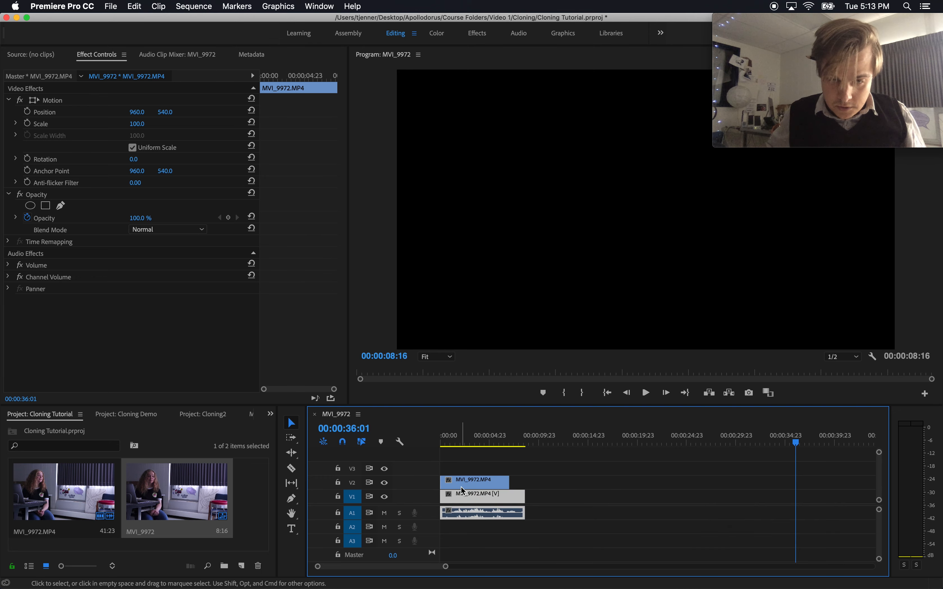
drag(447, 441, 481, 443)
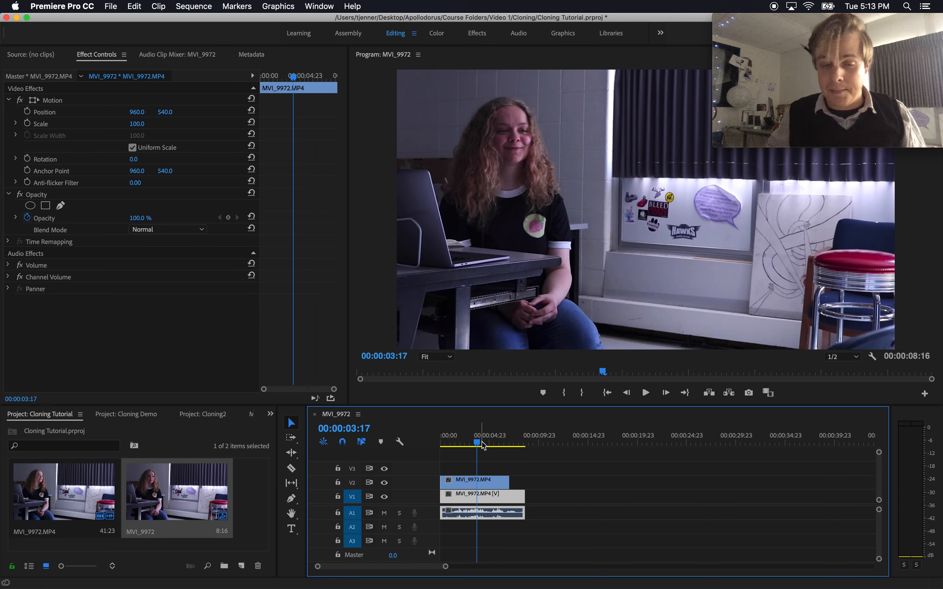
Start a free-drawn opacity mask on the V2 clip, tracing from above the seated person's head down past her side to her knee
click(470, 484)
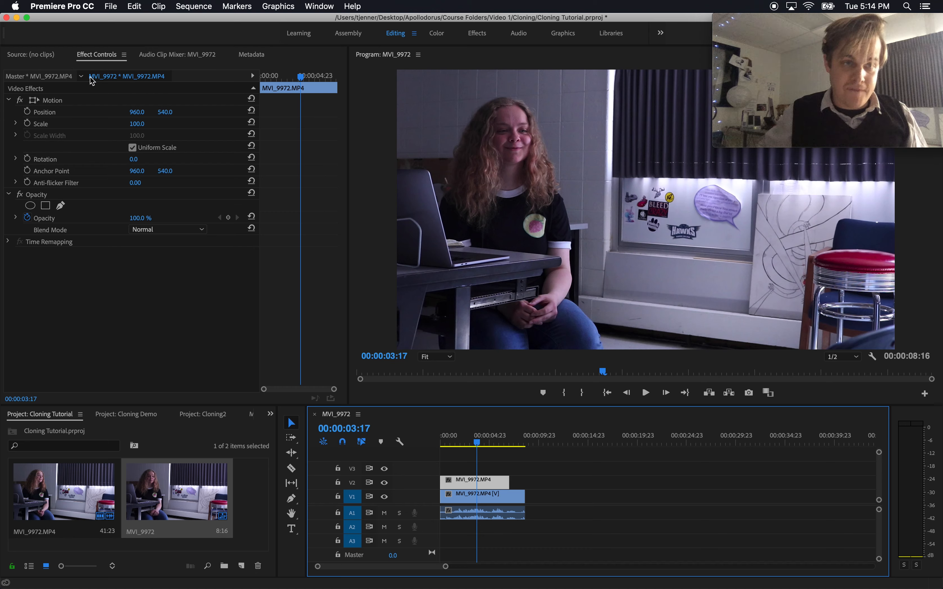
click(92, 56)
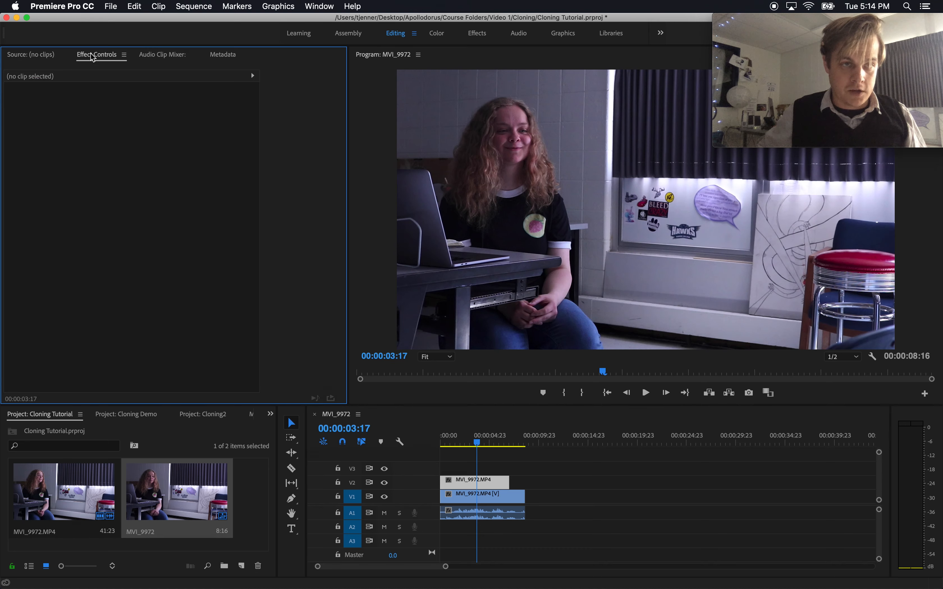
click(439, 496)
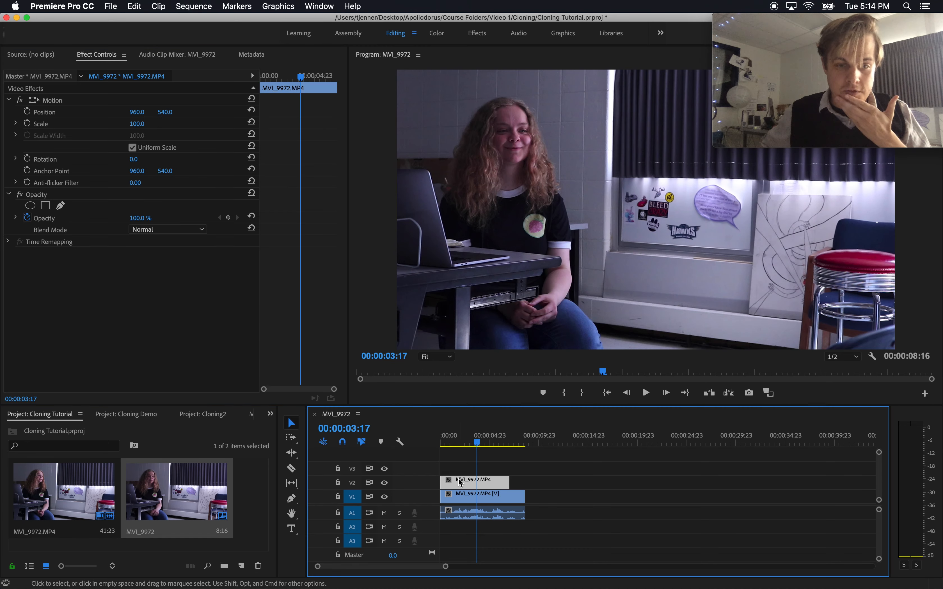
click(8, 198)
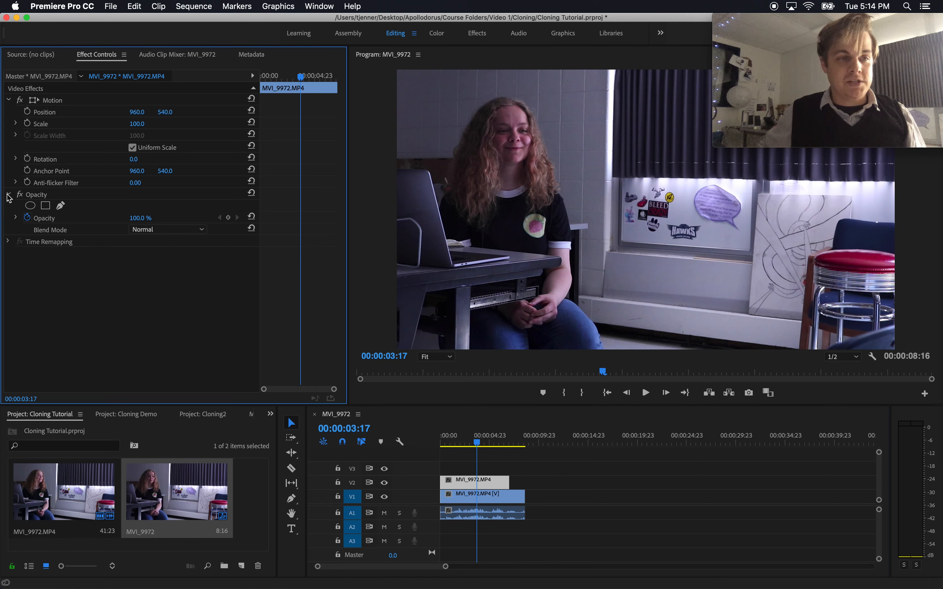
click(61, 207)
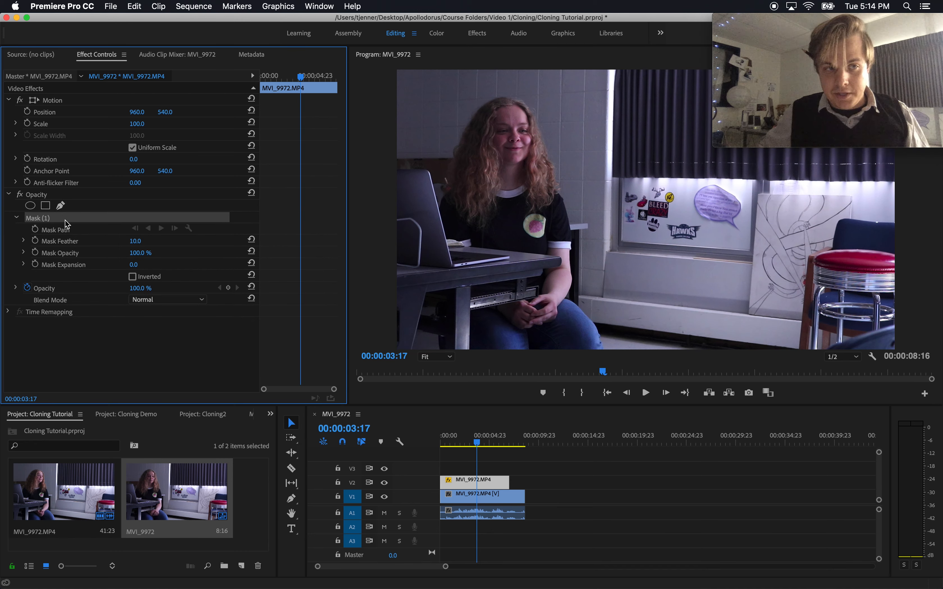
click(492, 80)
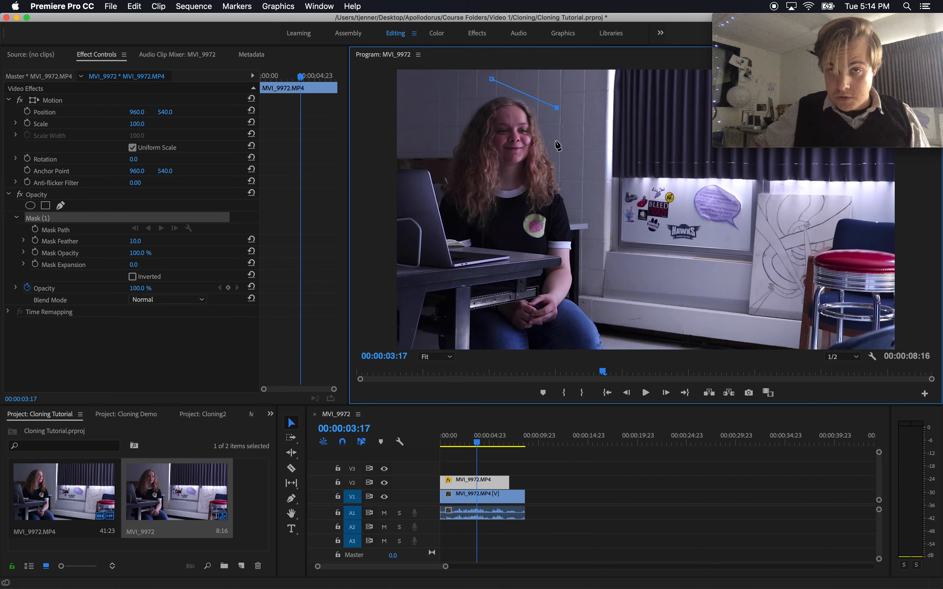
click(589, 218)
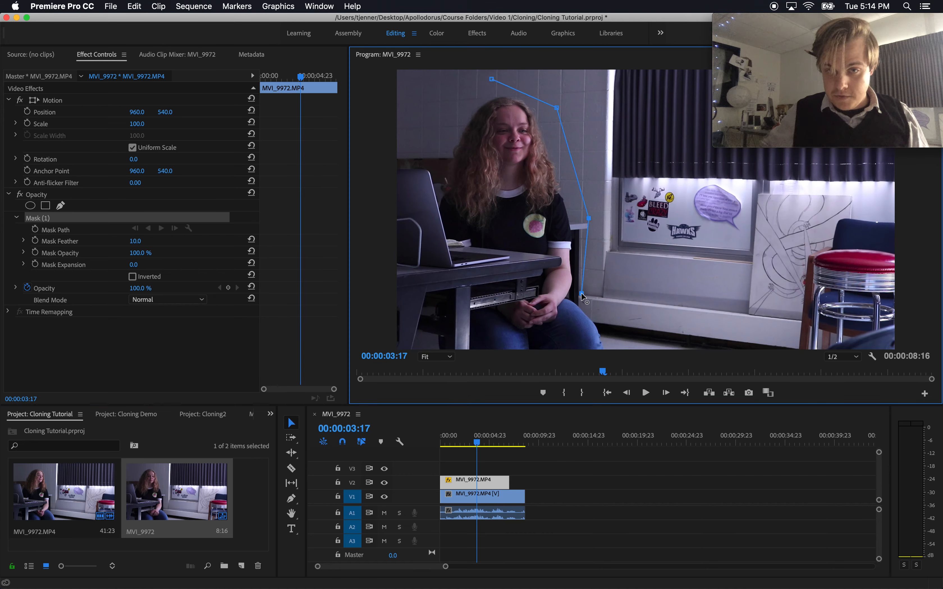
click(610, 341)
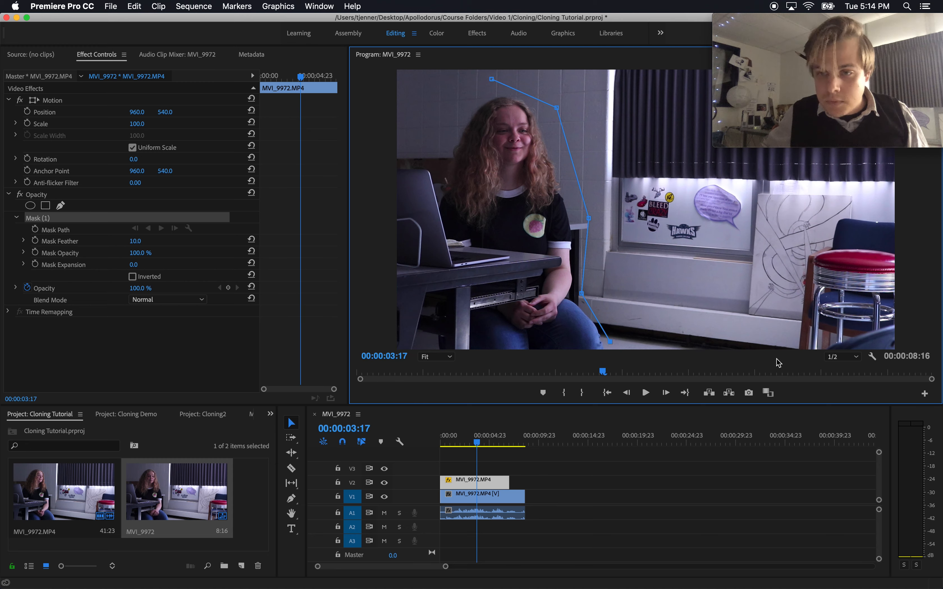
Extend the mask path beyond the frame's lower and laptop-side edges and close it at its starting point, enclosing the seated person and desk
click(435, 361)
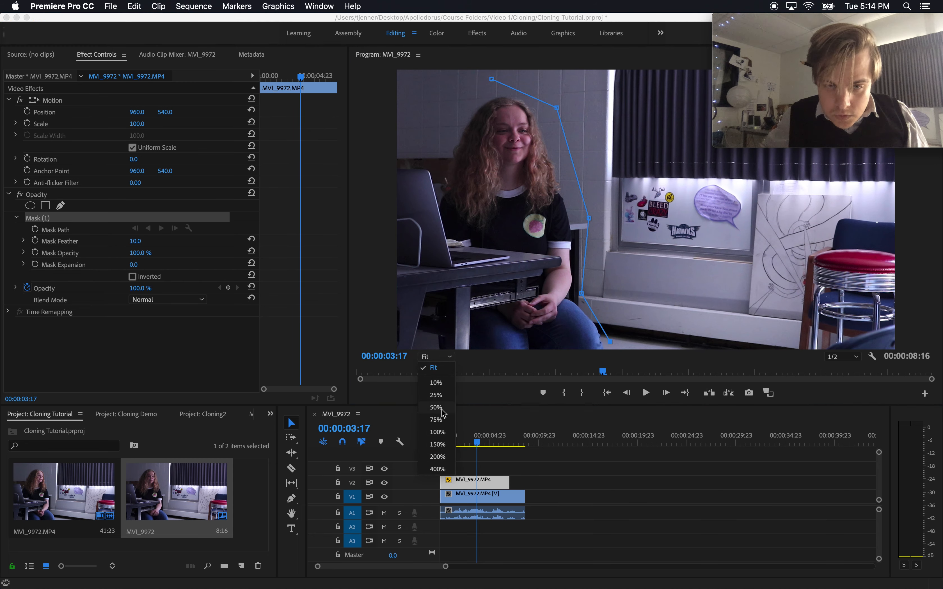
click(440, 419)
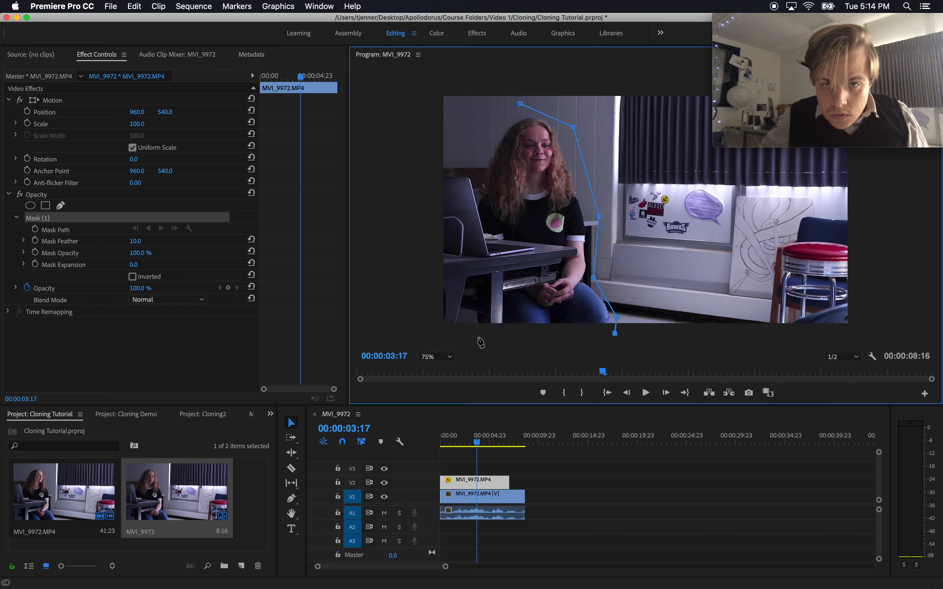
click(431, 335)
click(422, 115)
click(520, 104)
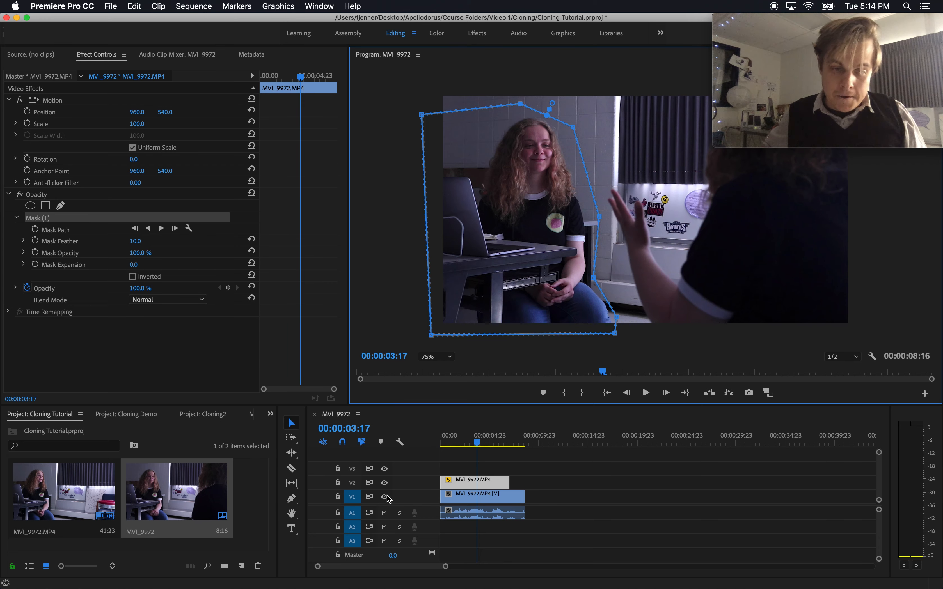
Toggle the V2 track output off and on repeatedly to compare the image with and without the masked take
click(384, 483)
click(384, 483)
click(384, 483)
click(384, 483)
click(384, 483)
click(385, 483)
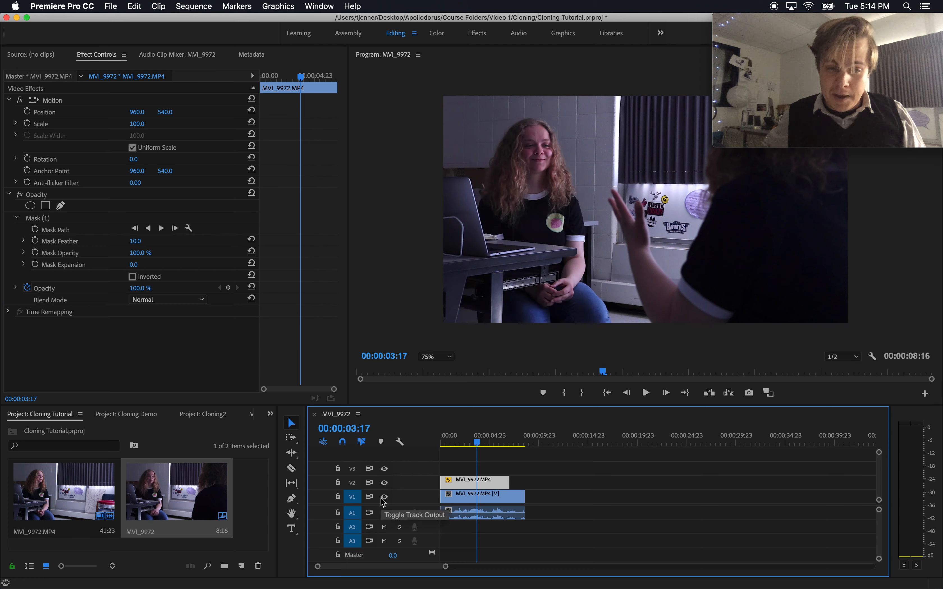
Hide the V1 track and play the sequence from near its start to view the masked take alone
click(384, 498)
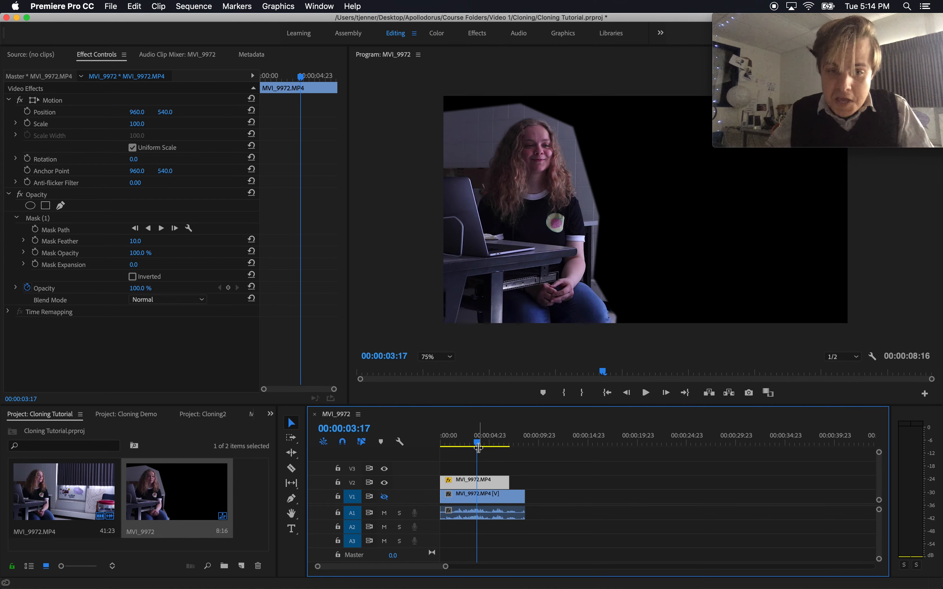
drag(478, 448, 444, 446)
key(space)
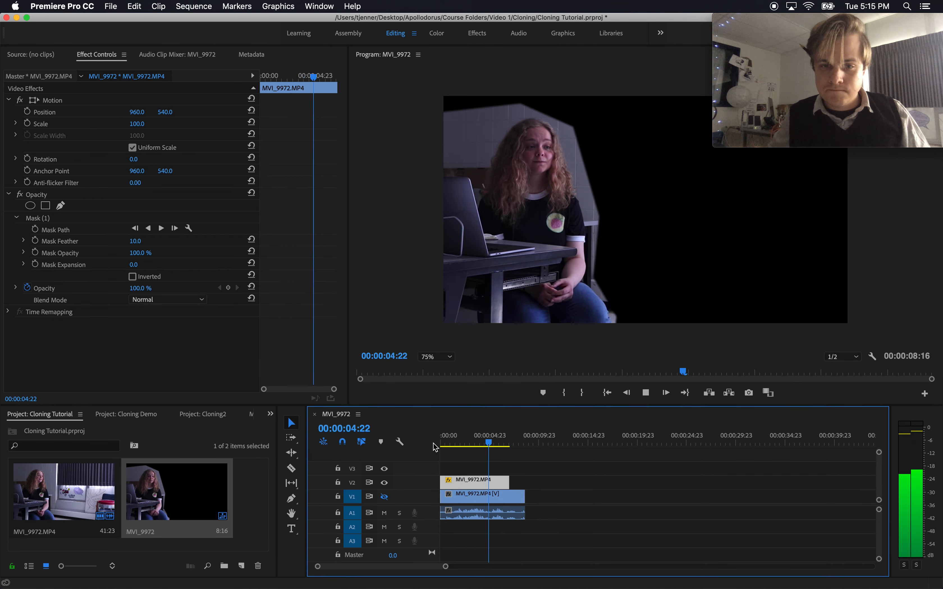
key(space)
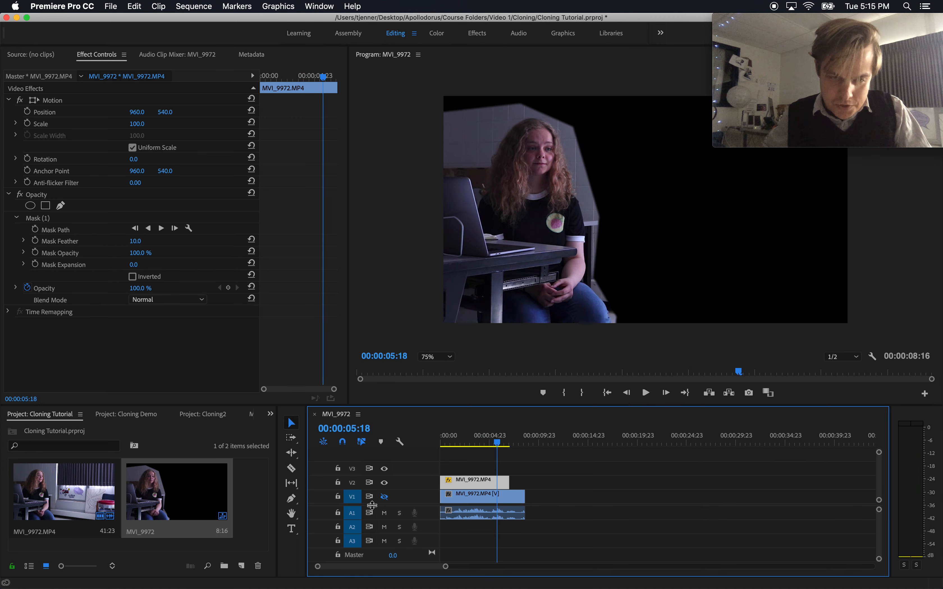
Mute audio track A1 and play the rest of the masked take
click(384, 513)
key(space)
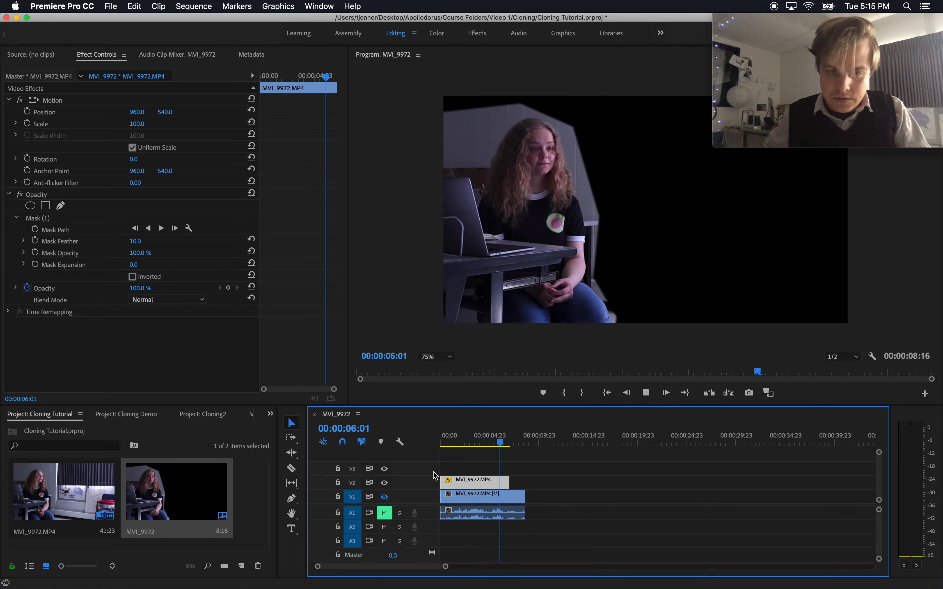
key(space)
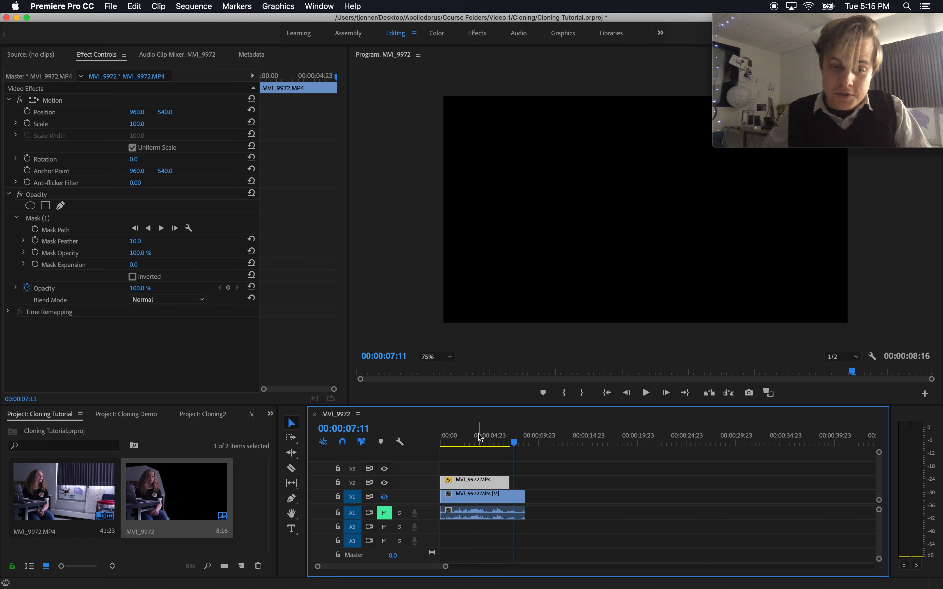
Make V1 visible again and trim the end of its clip to match the V2 clip at 00:00:07:02
key(Home)
click(384, 496)
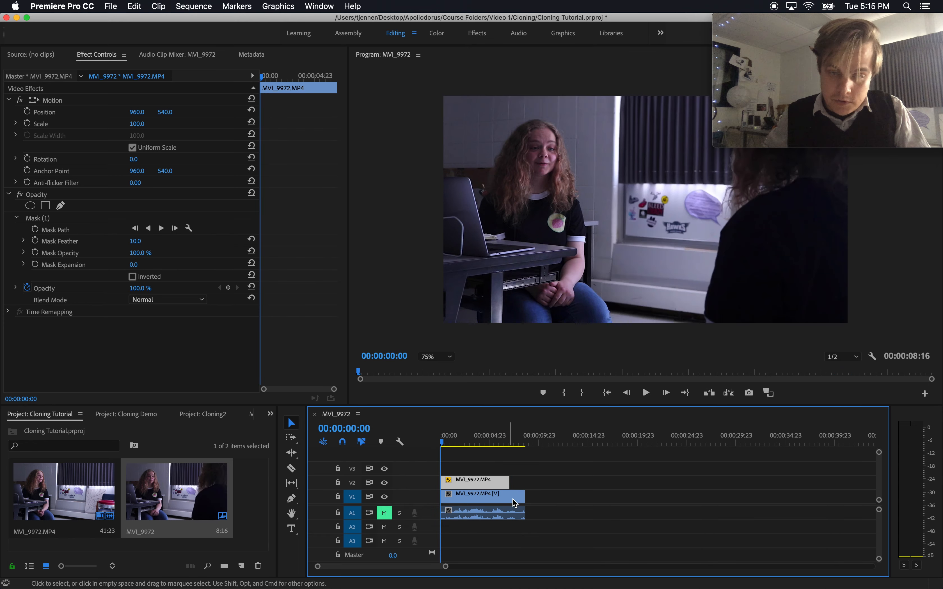
drag(519, 496, 509, 494)
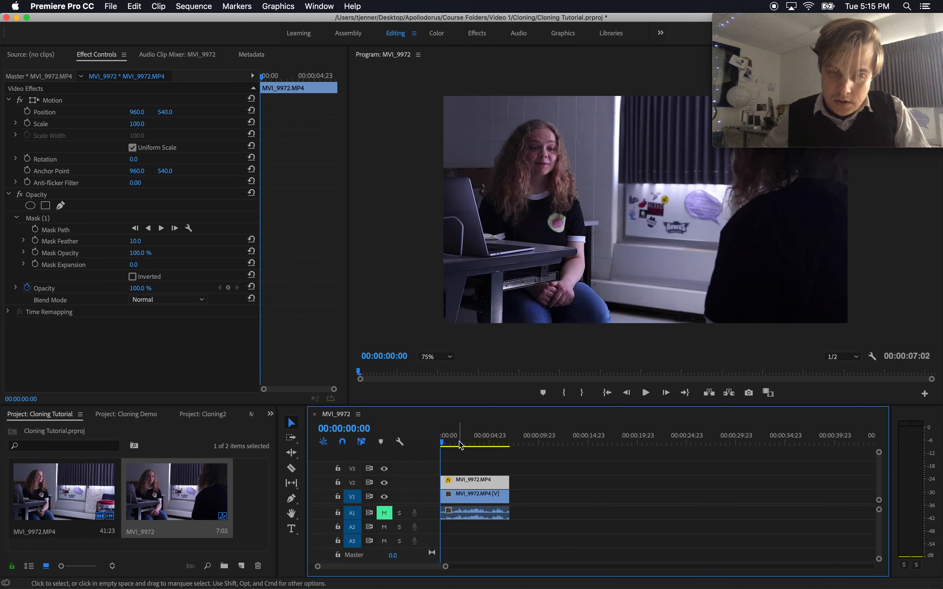
Play the trimmed sequence through and replay it to review both takes of the person together
drag(447, 570, 372, 566)
key(space)
drag(819, 58, 148, 58)
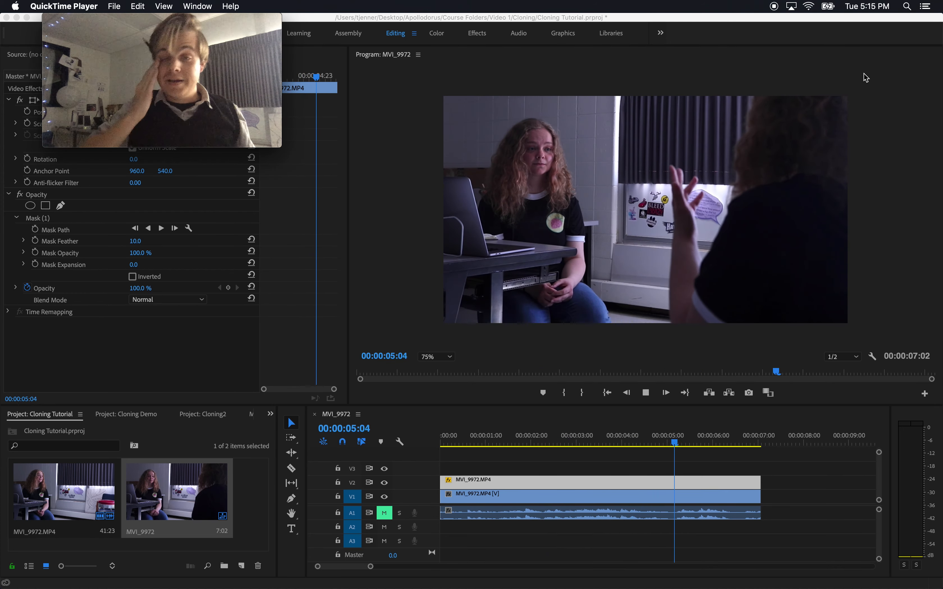
click(606, 456)
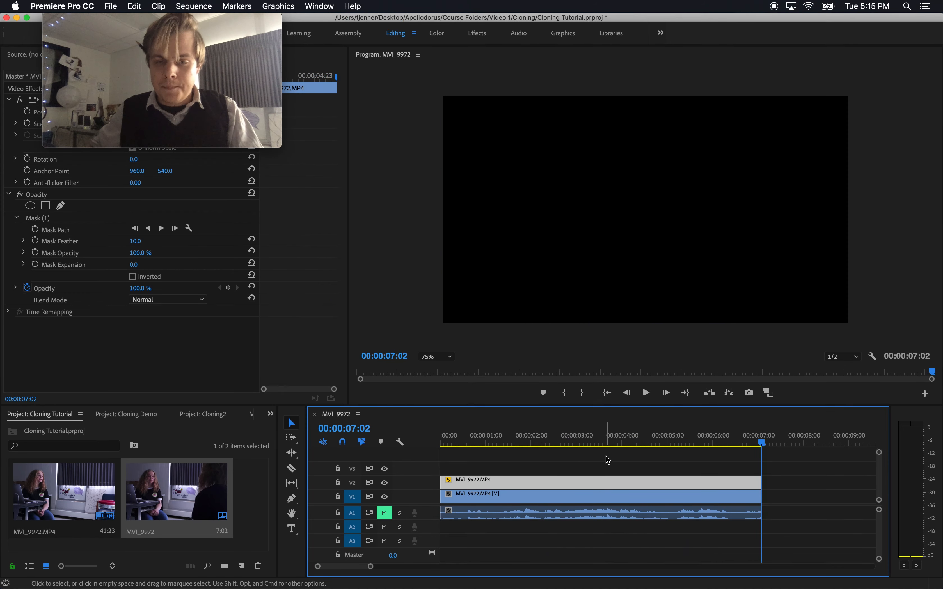
key(space)
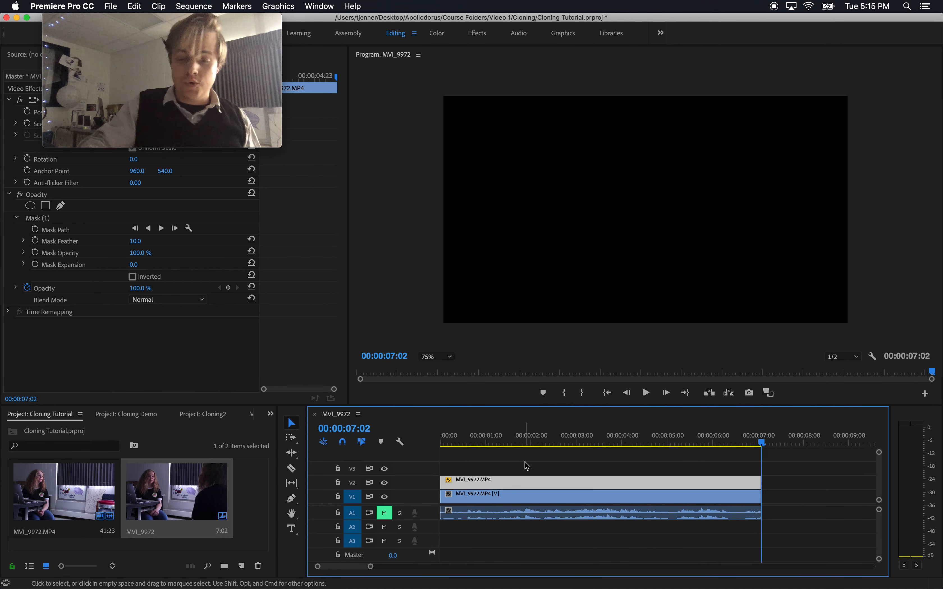
key(space)
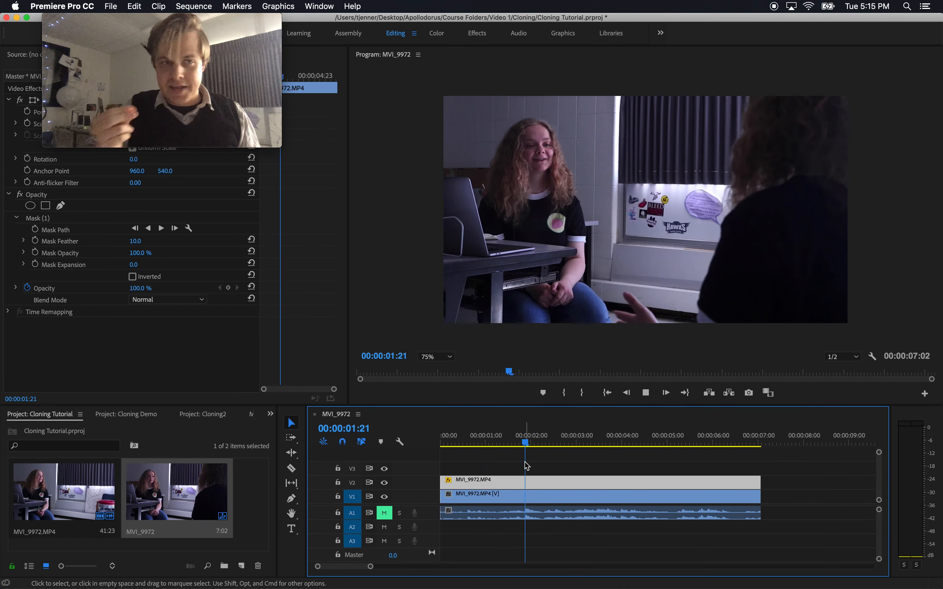